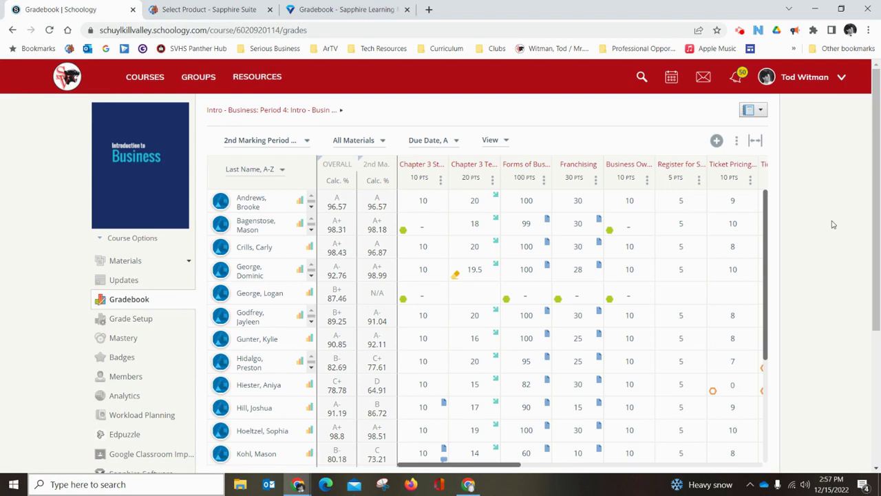
Switch to the Sapphire LMS gradebook tab for Intro - Business period 1-4.
click(366, 11)
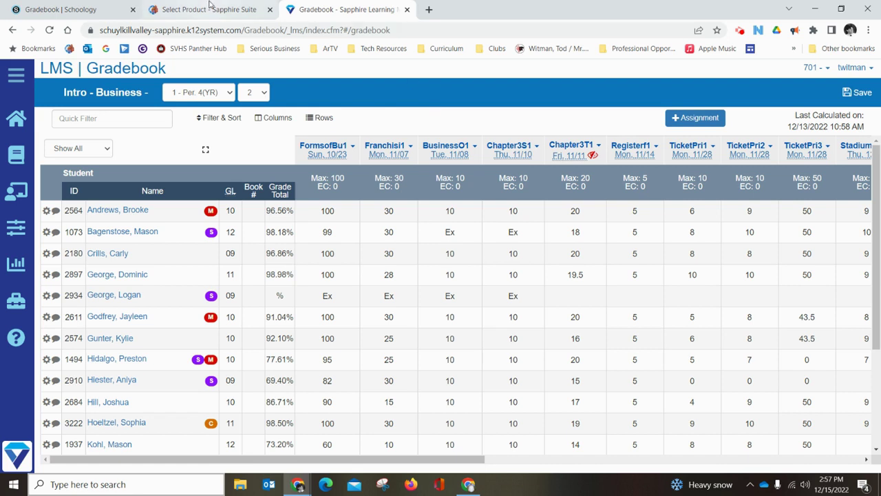
mouse_move(95, 12)
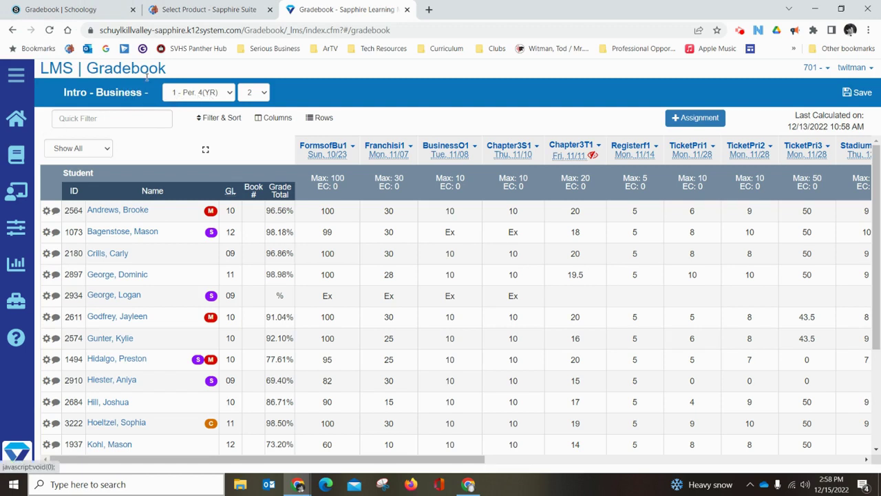
click(212, 95)
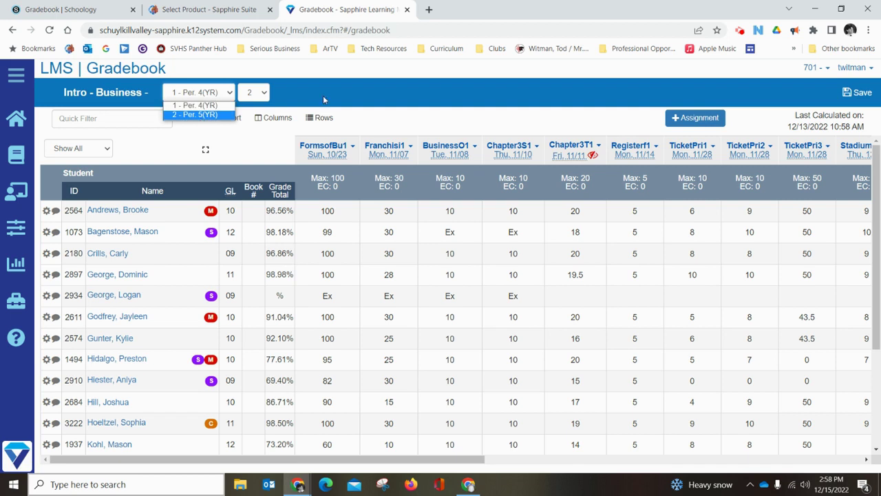
click(350, 96)
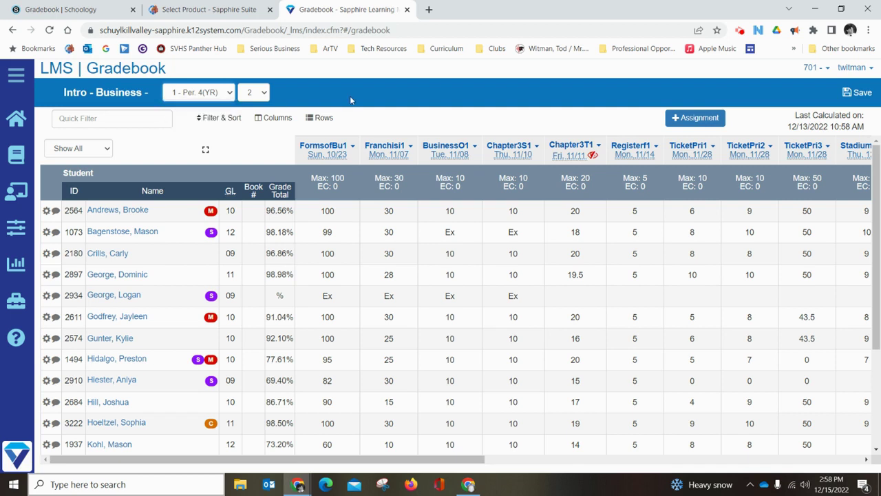
click(83, 11)
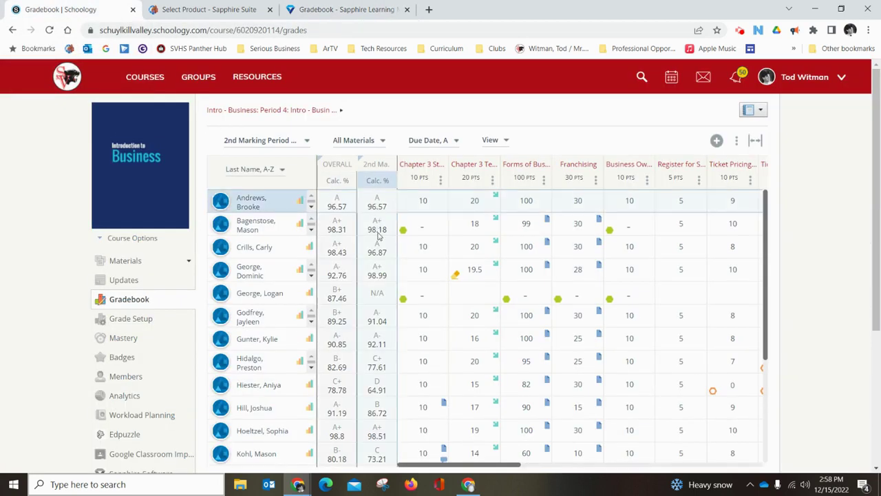
click(344, 9)
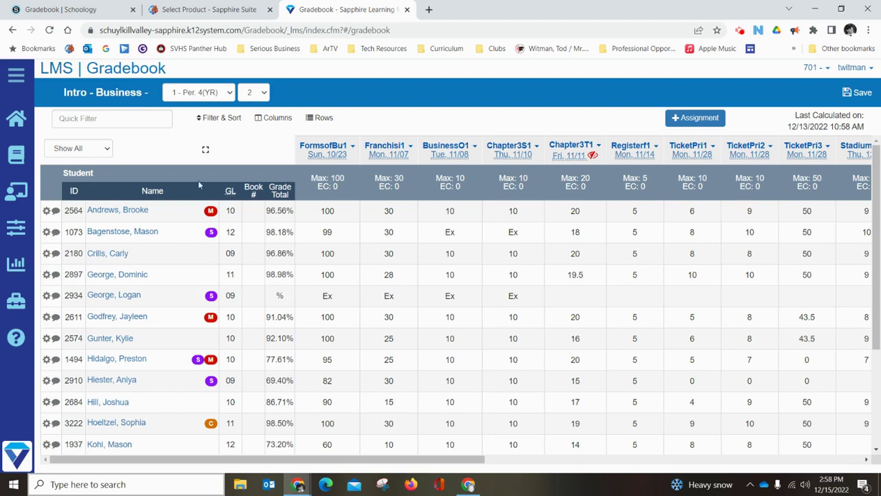
click(62, 11)
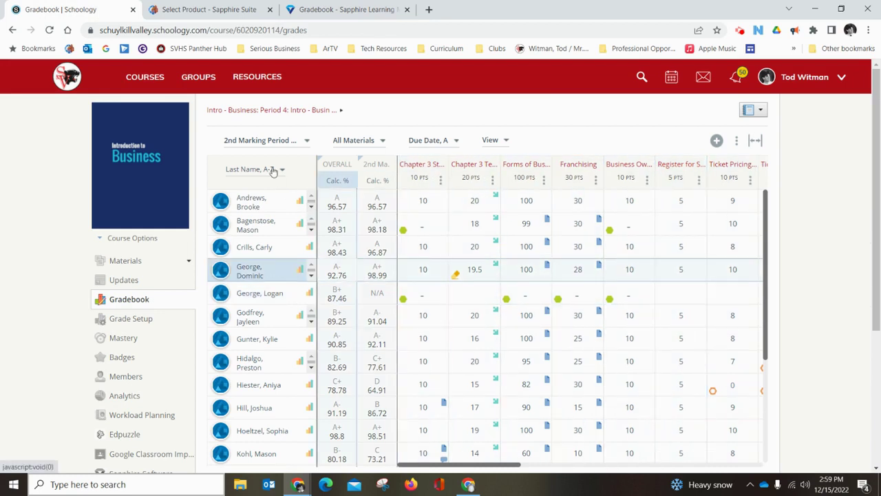
click(360, 9)
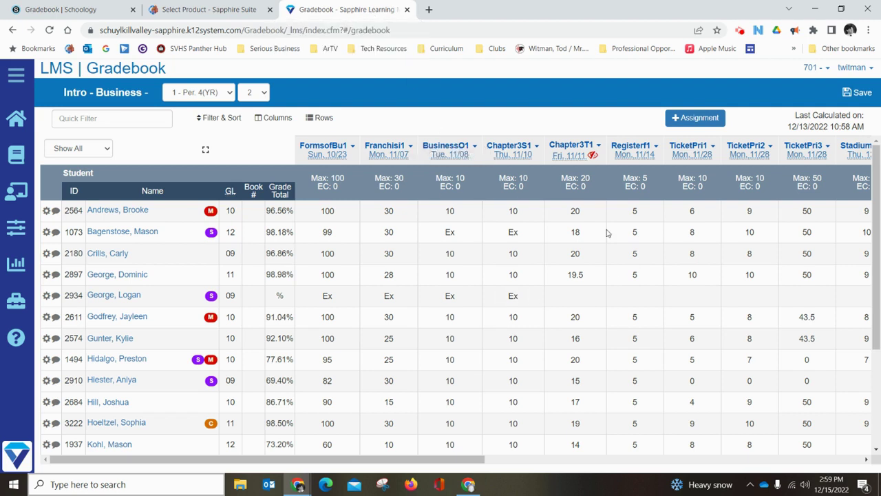
click(388, 230)
Log out of the Sapphire gradebook and Sapphire Suite, then close both Sapphire tabs.
click(854, 67)
click(826, 141)
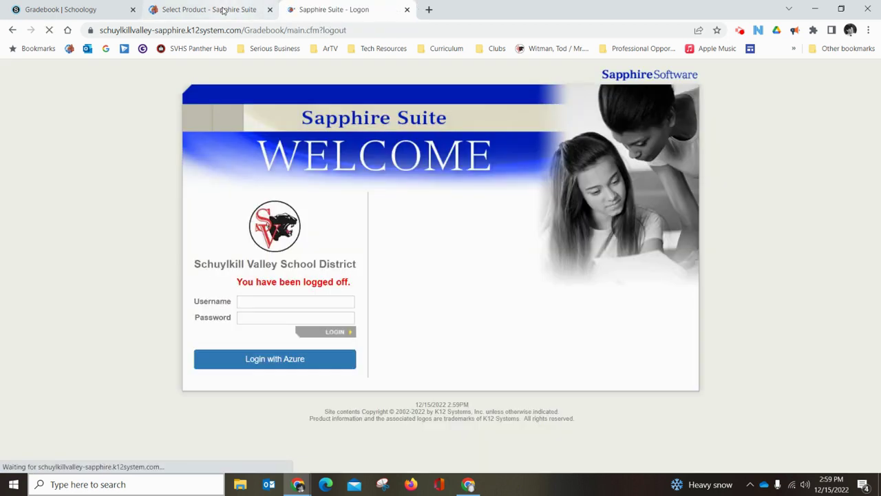
click(221, 10)
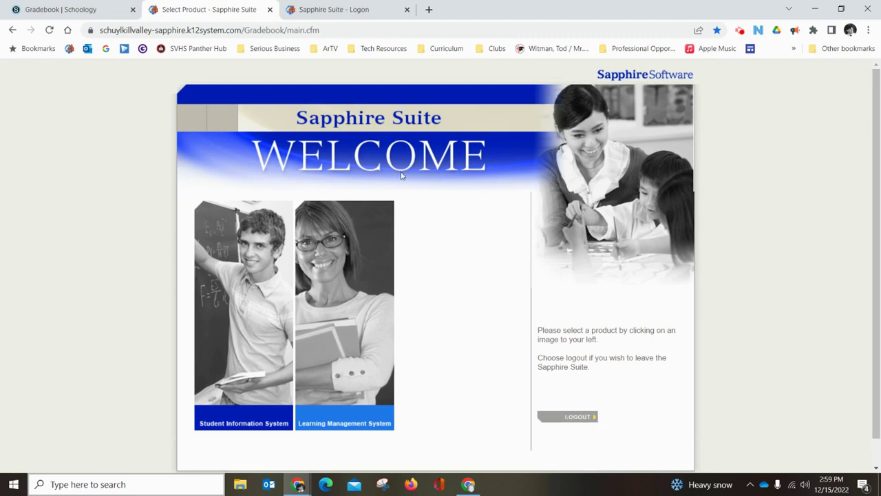
click(571, 417)
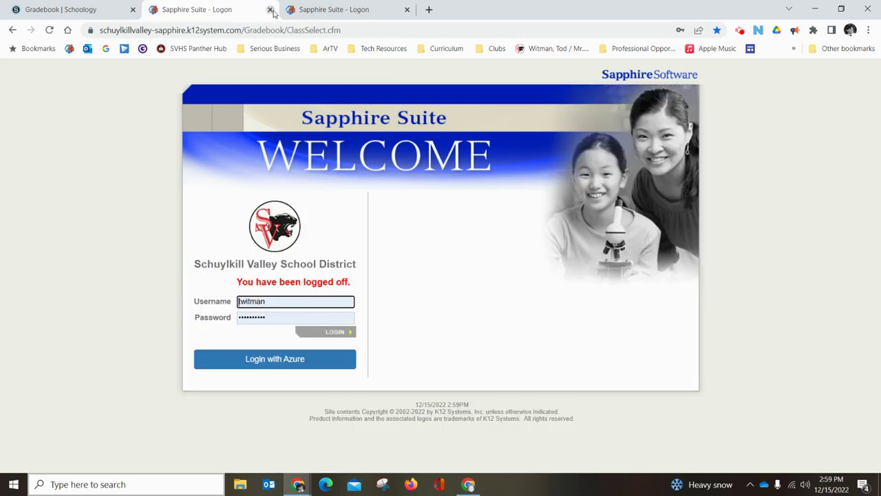
click(270, 10)
click(271, 10)
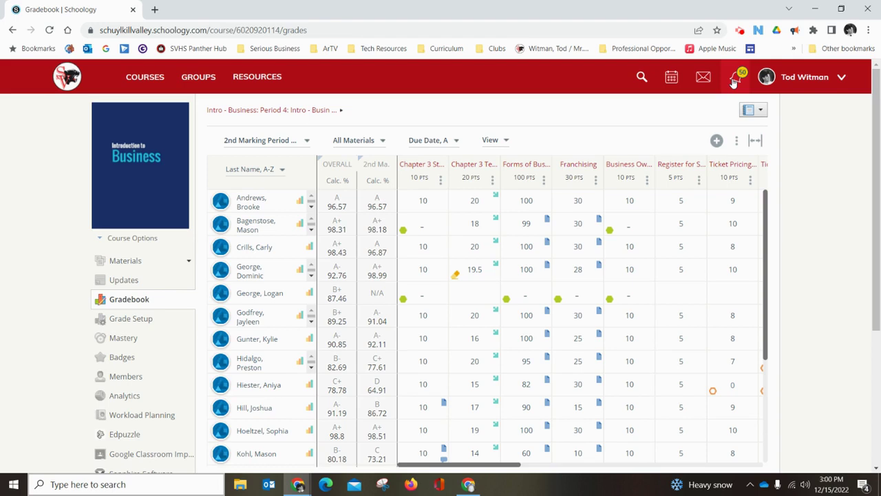
Check the course notifications, then open the Sapphire Software app from the course sidebar.
click(734, 81)
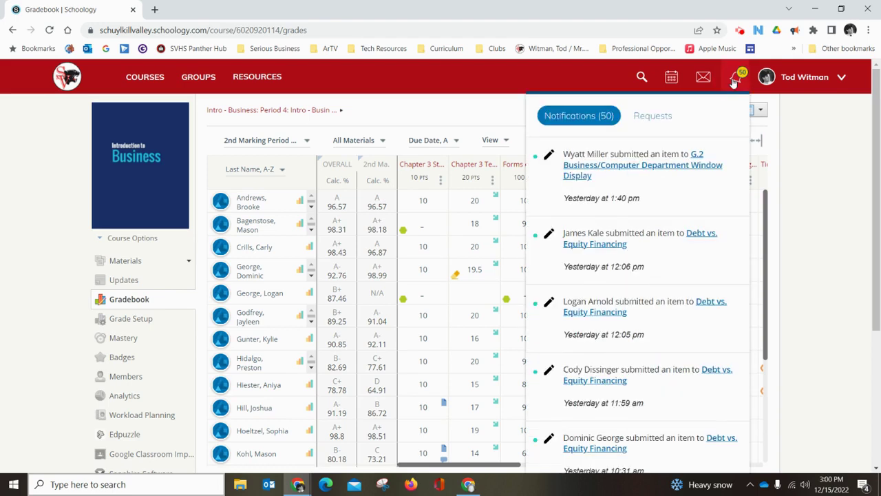
click(828, 235)
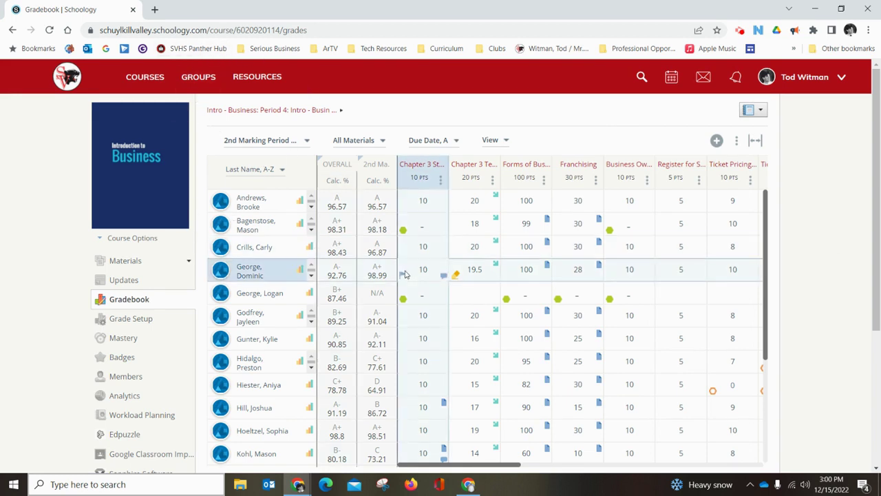
scroll(405, 274, down, 3)
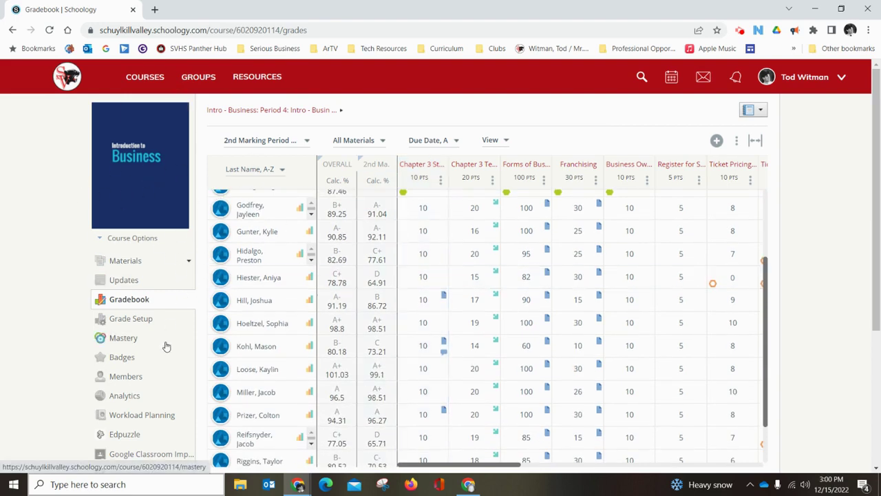
scroll(166, 345, down, 1)
scroll(155, 338, down, 2)
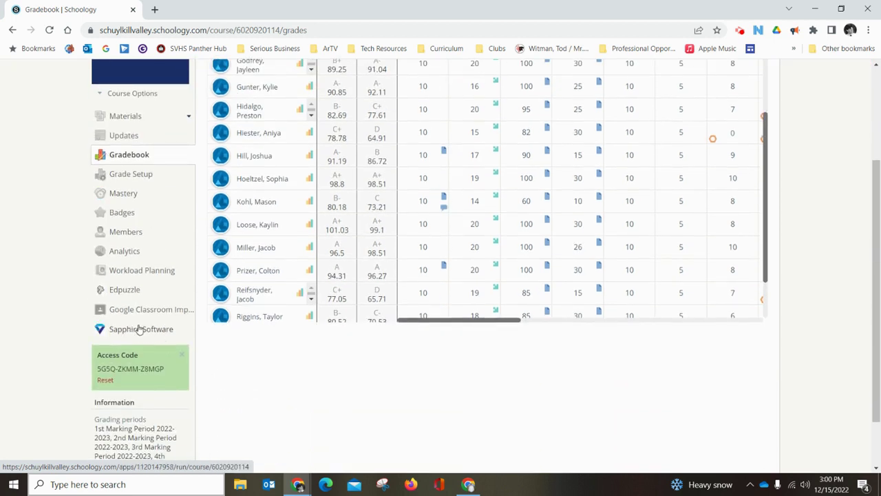
click(129, 330)
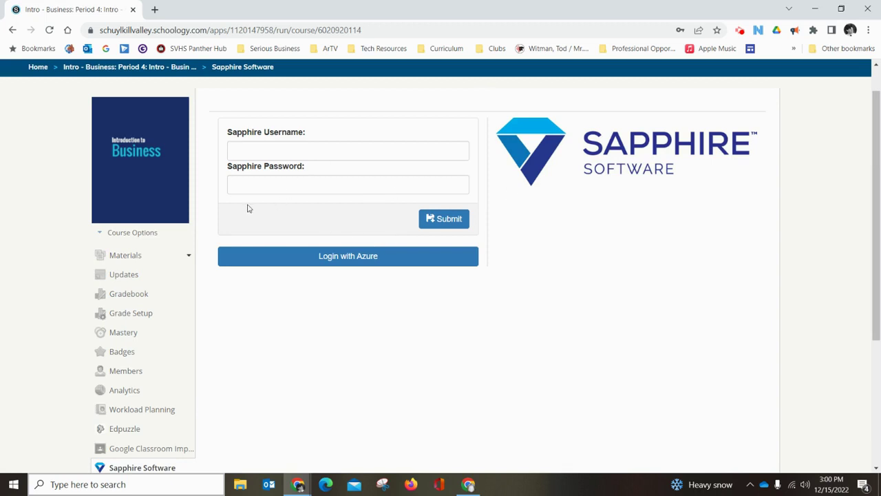
Sign on through Azure with the teacher's account, choosing school 701 - Schuylkill Valley High School.
click(351, 257)
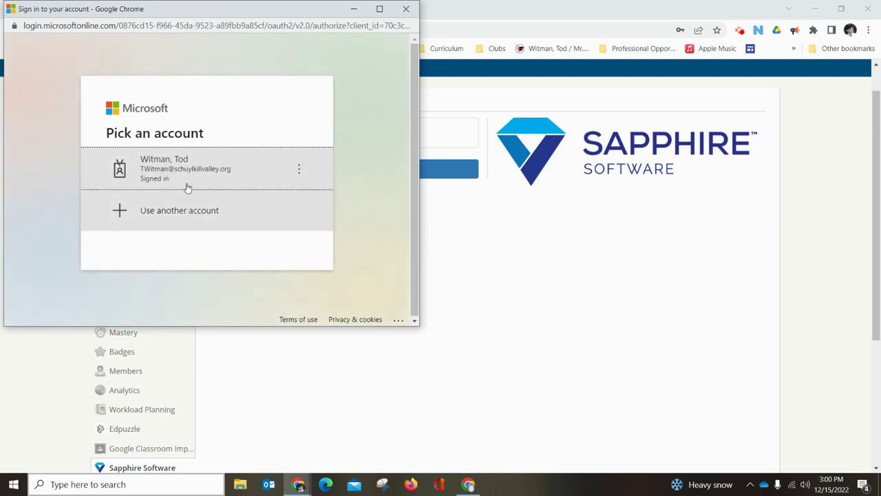
click(186, 173)
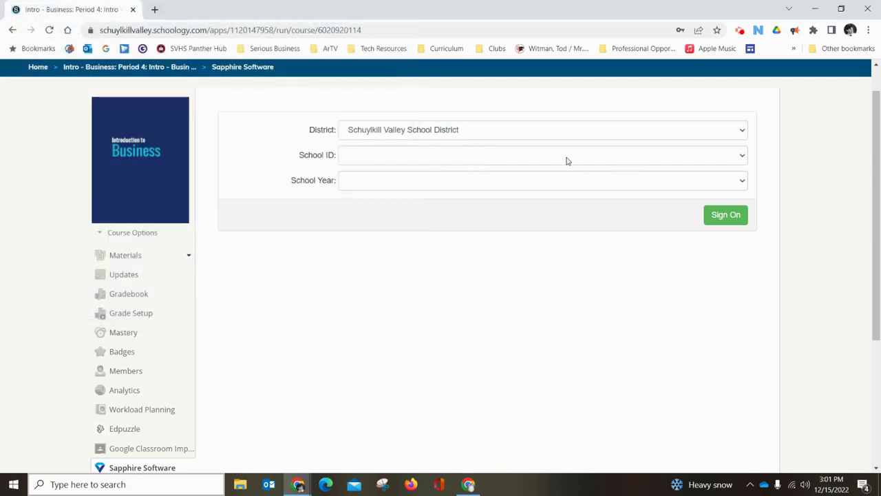
click(480, 159)
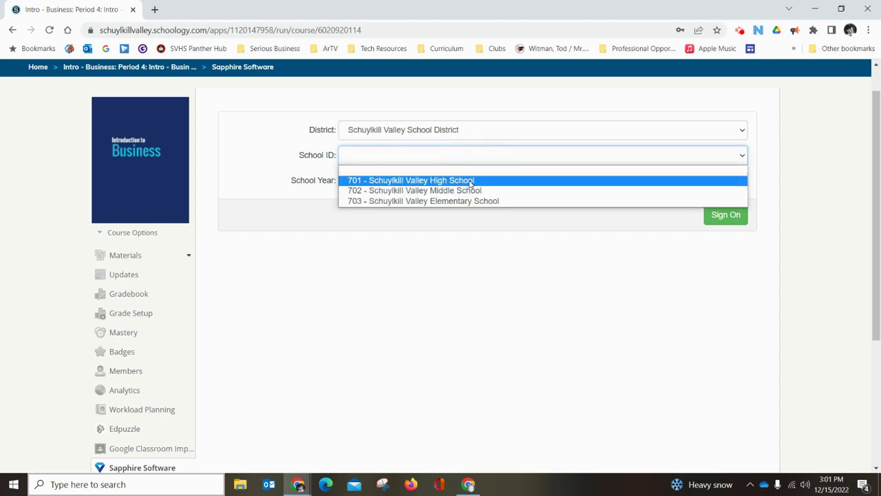
click(472, 182)
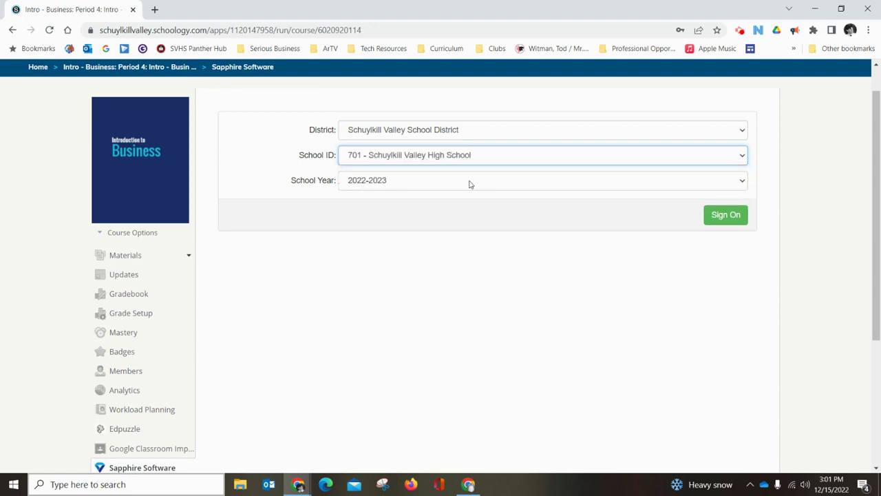
click(731, 216)
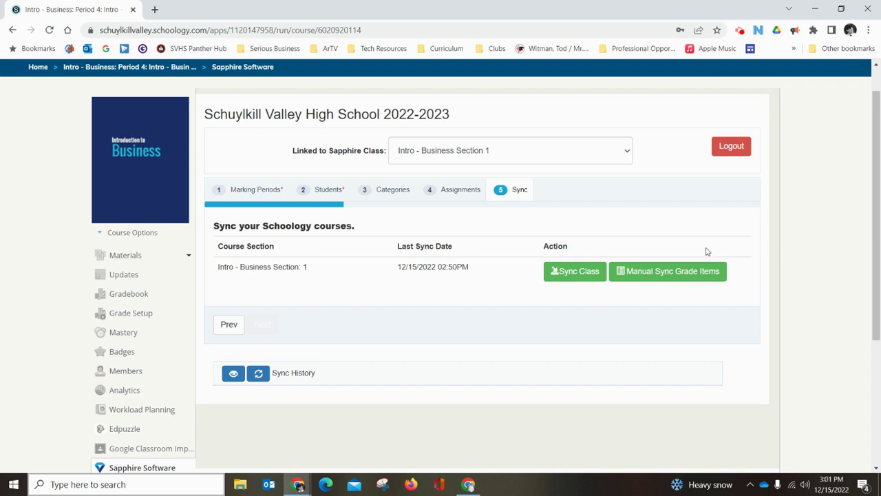
Keep the Linked to Sapphire Class setting on Intro - Business Section 1.
scroll(797, 233, down, 1)
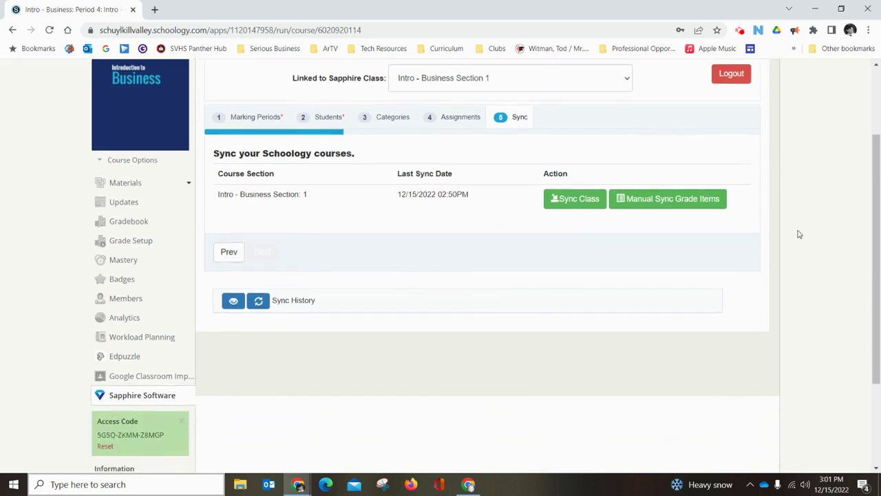
scroll(797, 232, up, 1)
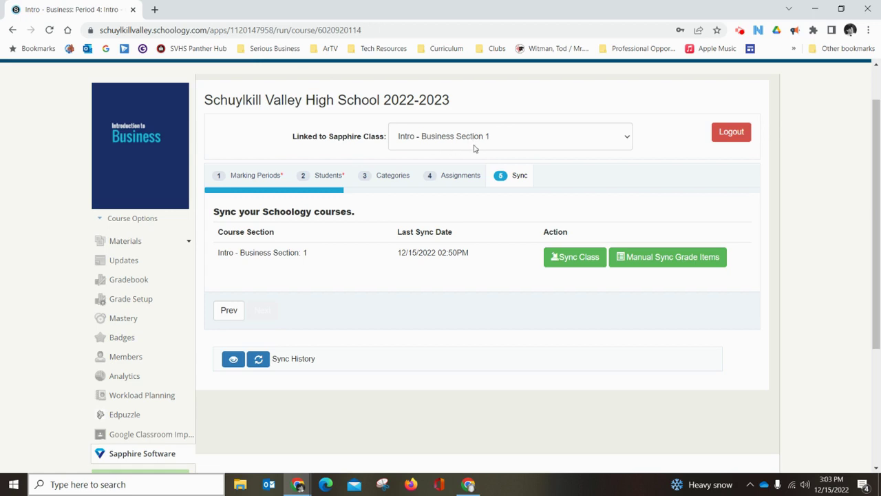
click(465, 138)
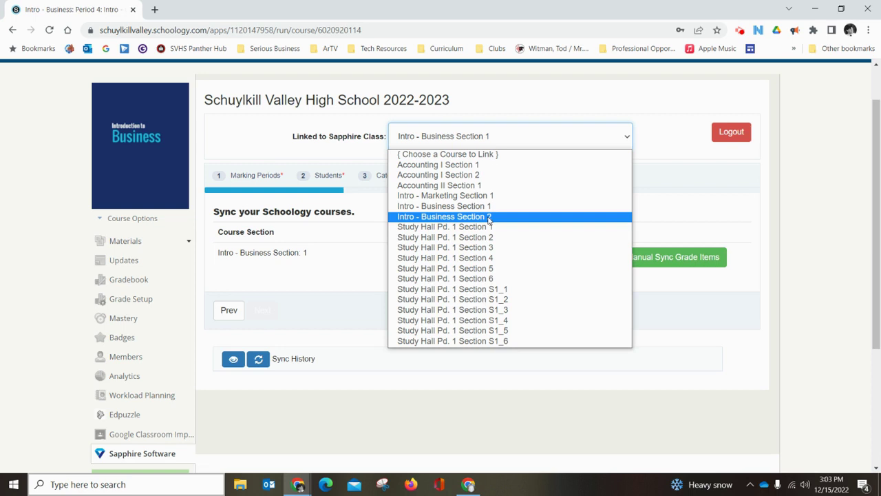
click(462, 138)
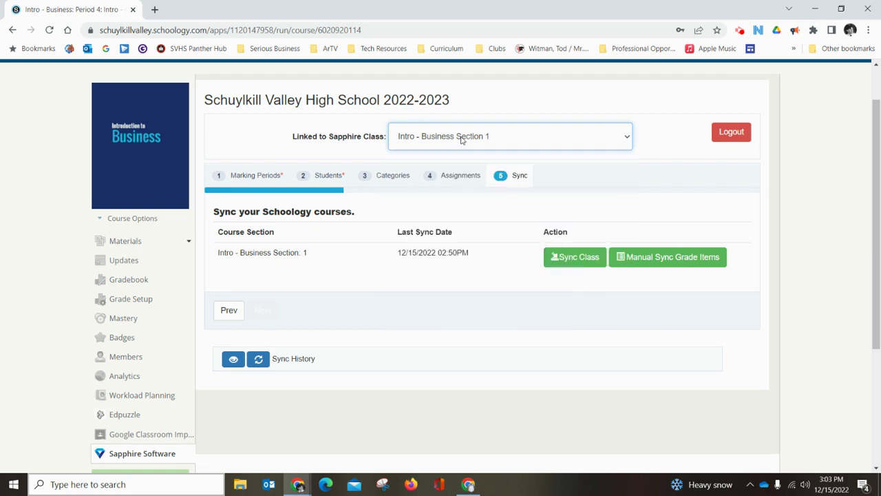
click(505, 137)
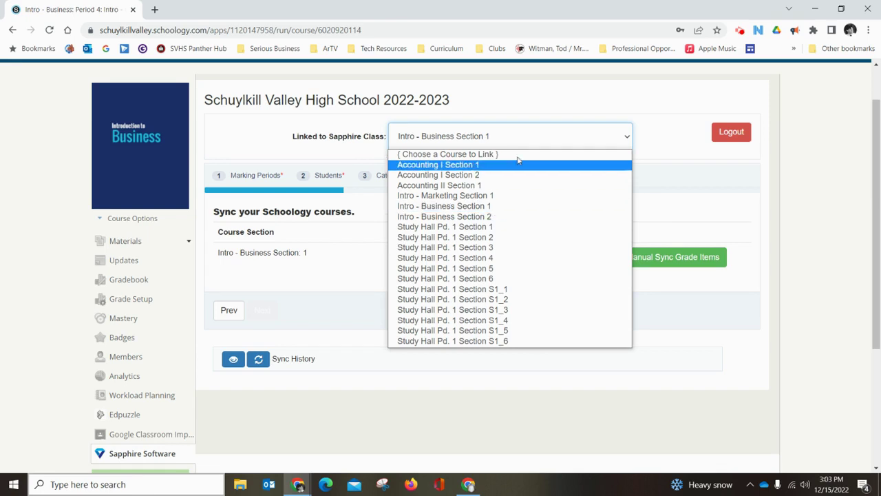
click(572, 138)
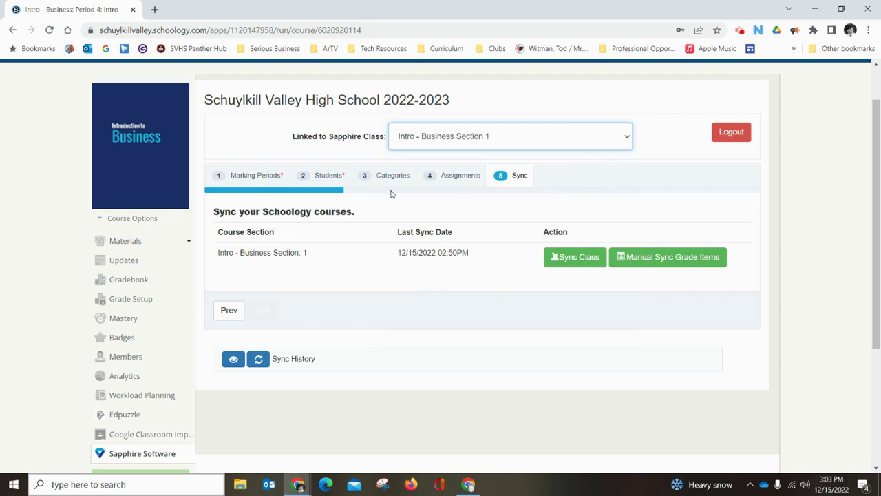
click(255, 176)
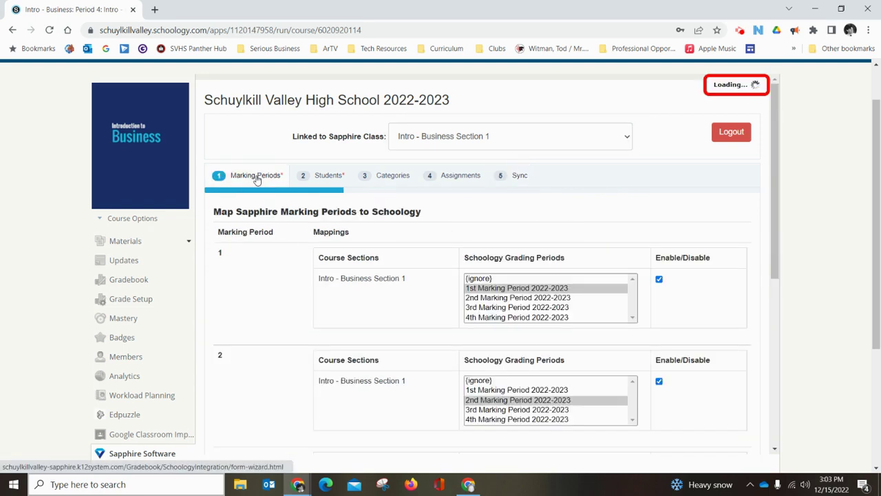
scroll(429, 302, down, 1)
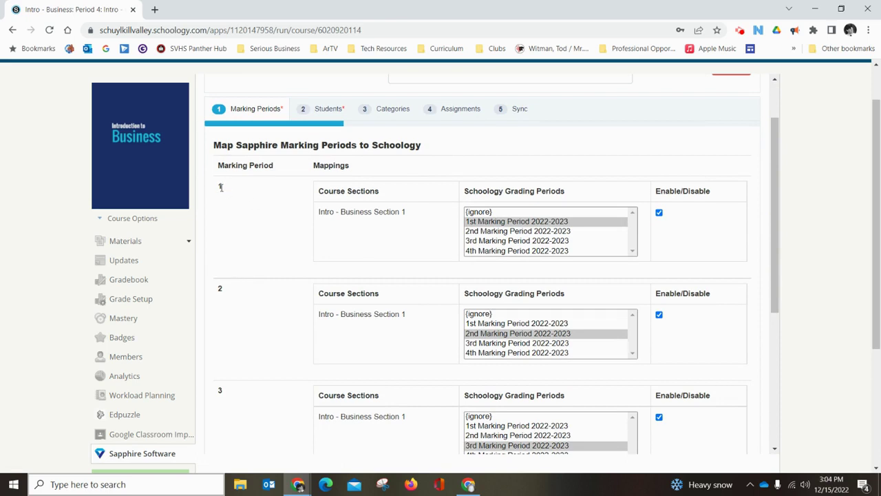
scroll(234, 198, down, 1)
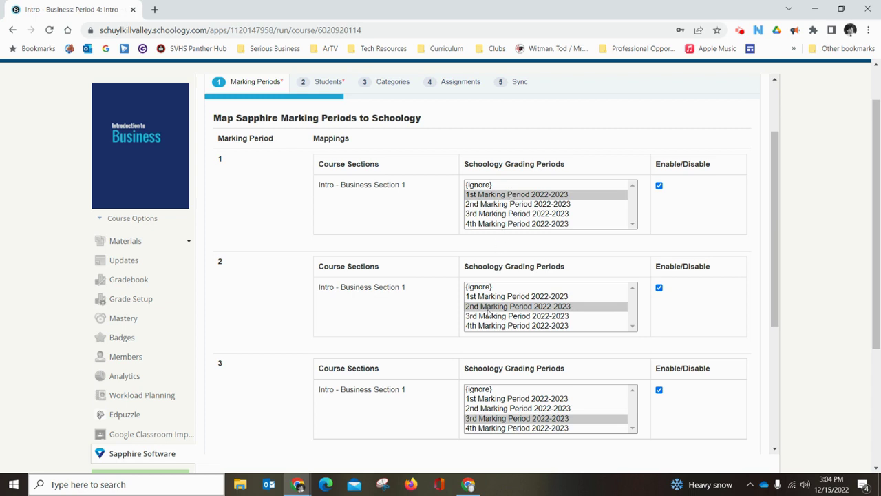
scroll(477, 265, down, 1)
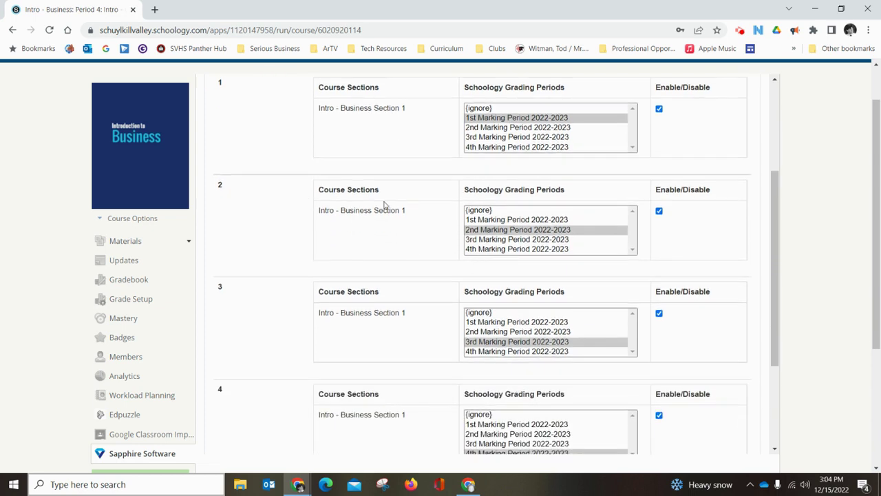
scroll(473, 355, down, 1)
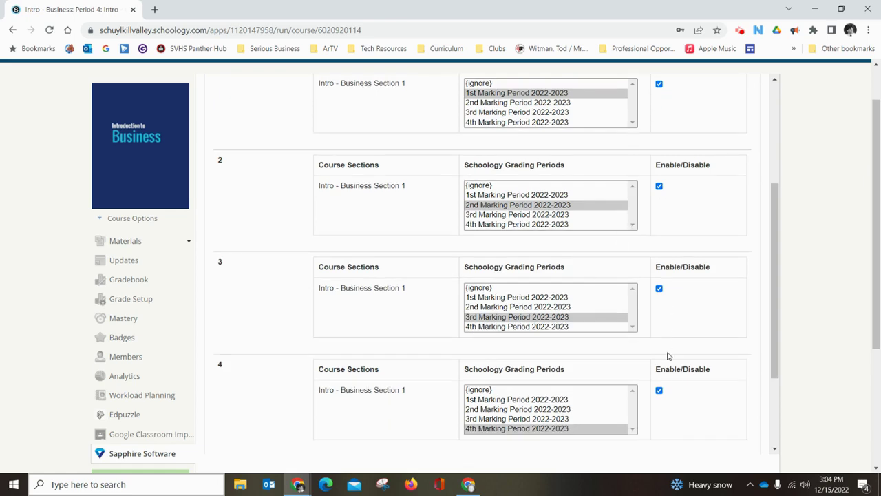
scroll(667, 399, down, 1)
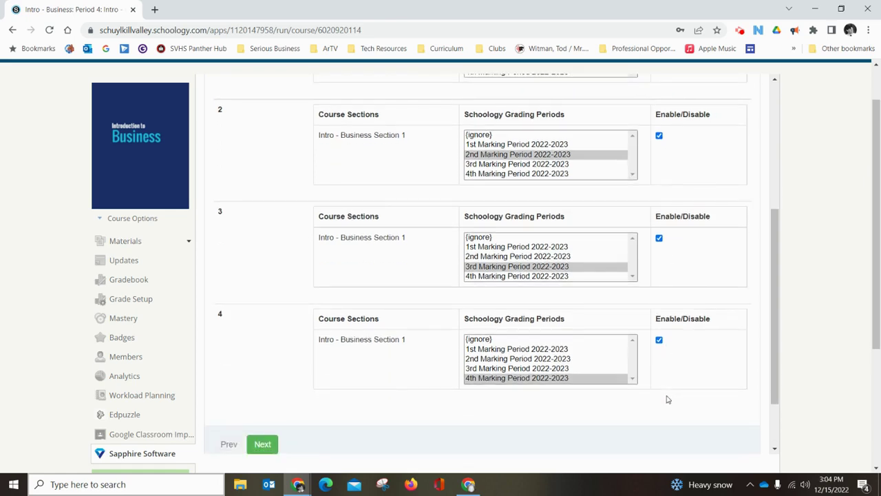
scroll(444, 372, up, 3)
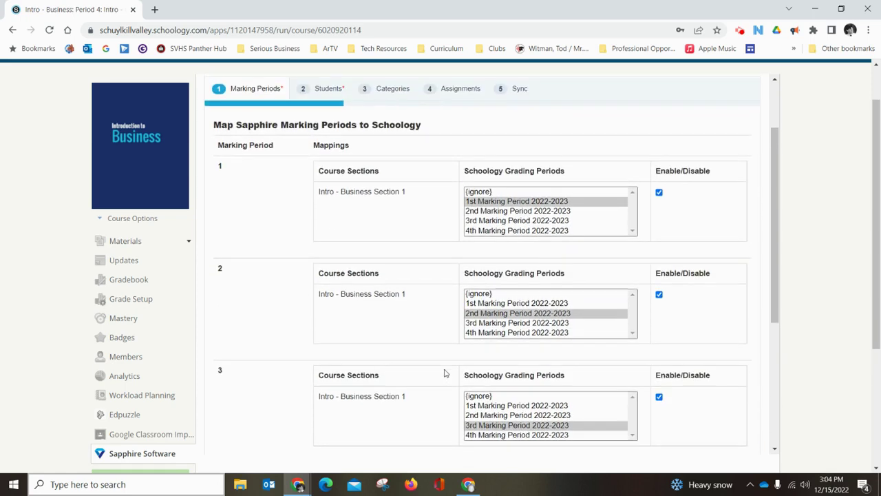
scroll(444, 372, down, 1)
click(444, 372)
scroll(444, 372, down, 3)
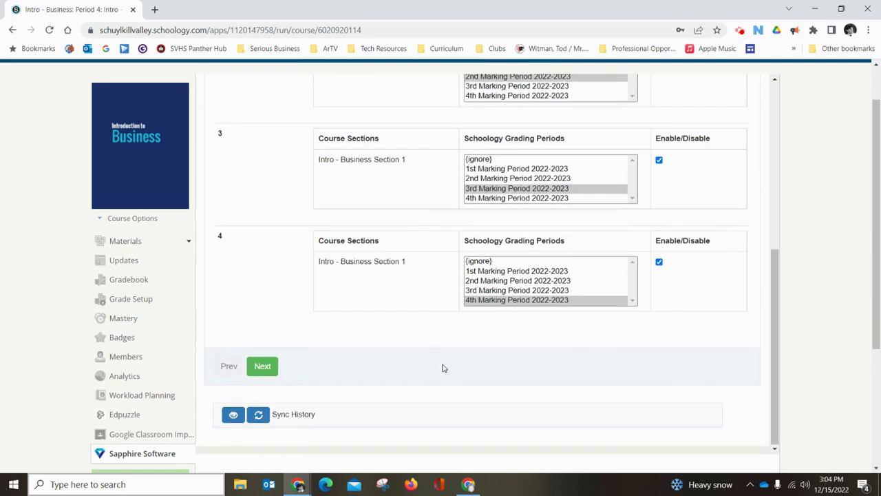
scroll(402, 324, up, 5)
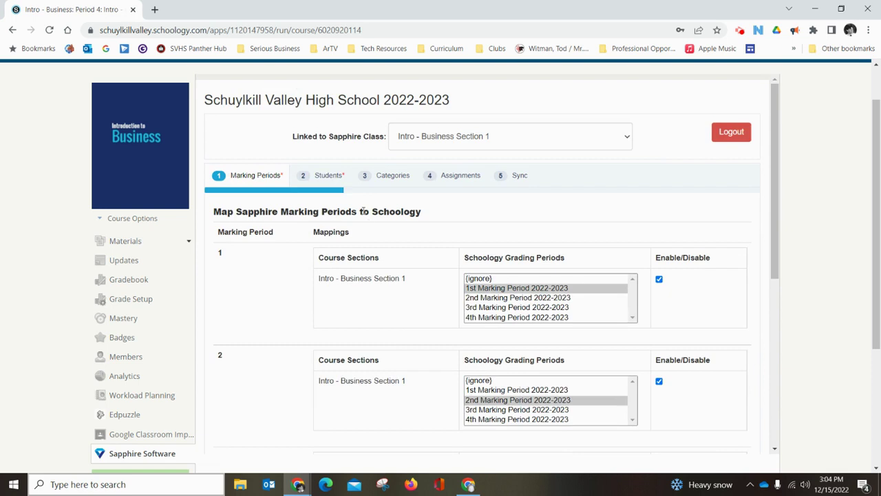
Open the Students step and scroll through the Section 1 student mappings.
click(320, 175)
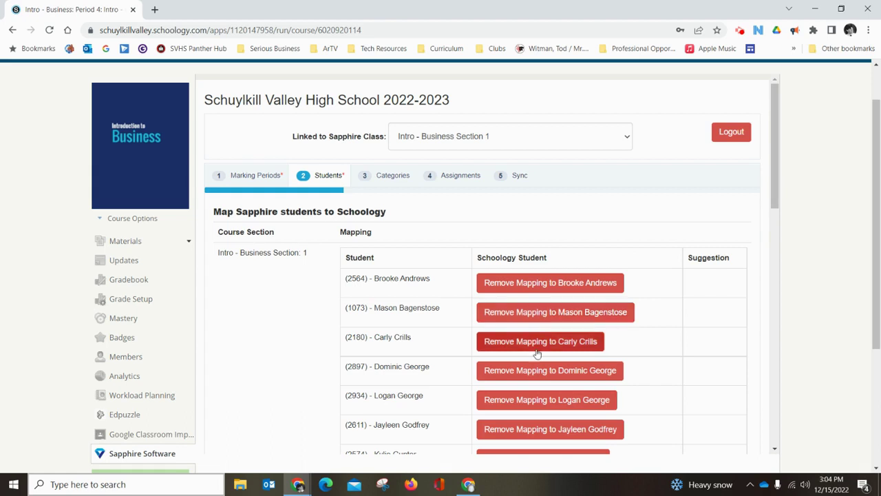
scroll(538, 361, down, 1)
scroll(538, 361, down, 1)
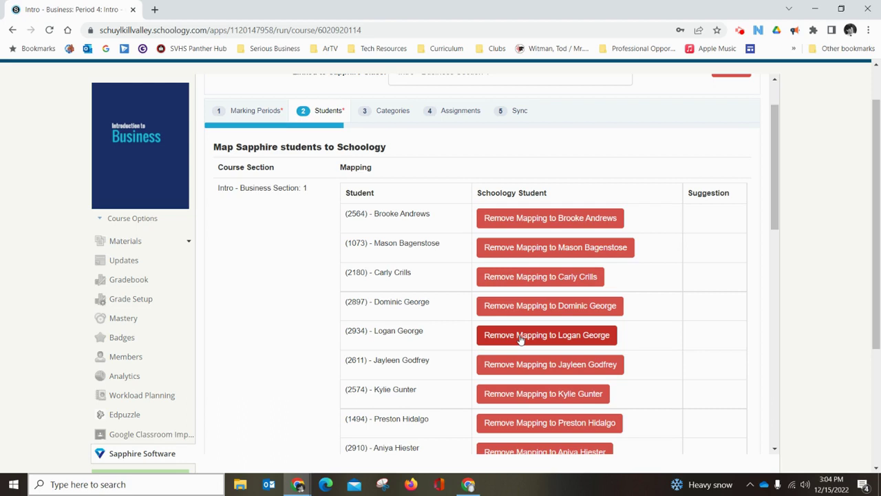
scroll(547, 335, down, 1)
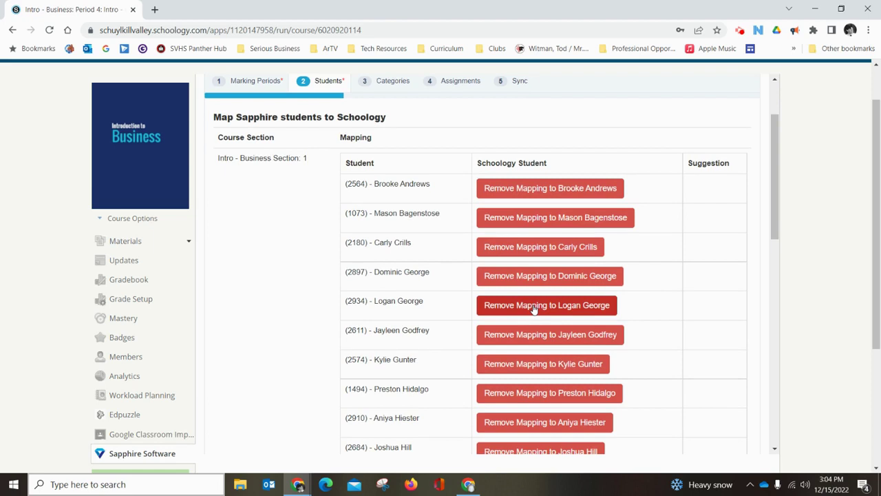
scroll(482, 289, up, 3)
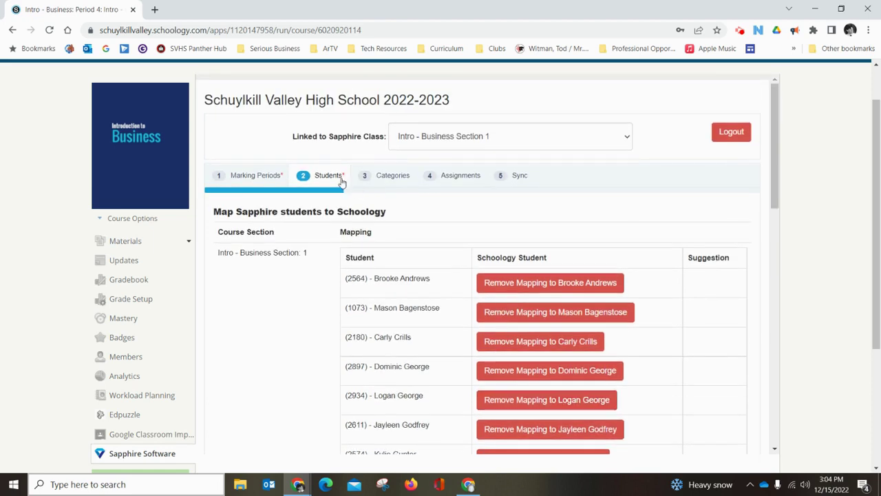
scroll(523, 313, down, 3)
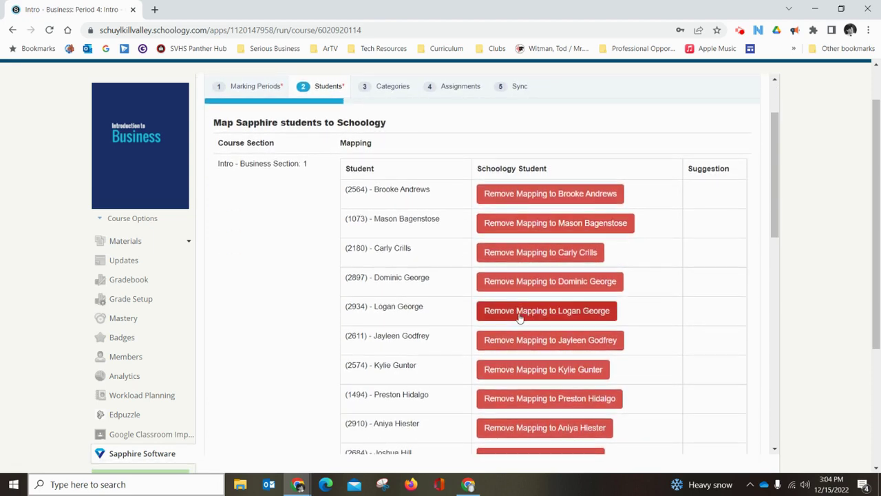
Remove one student's mapping, then re-map them to the suggested Schoology student.
click(520, 317)
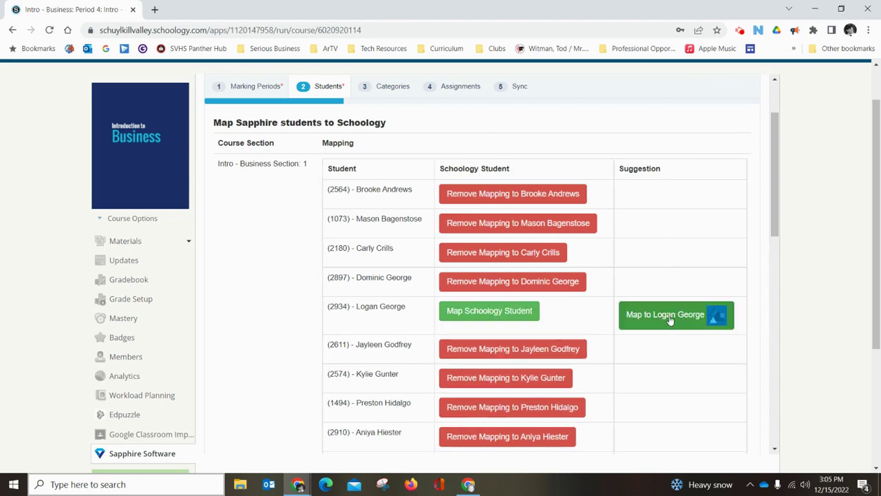
click(669, 320)
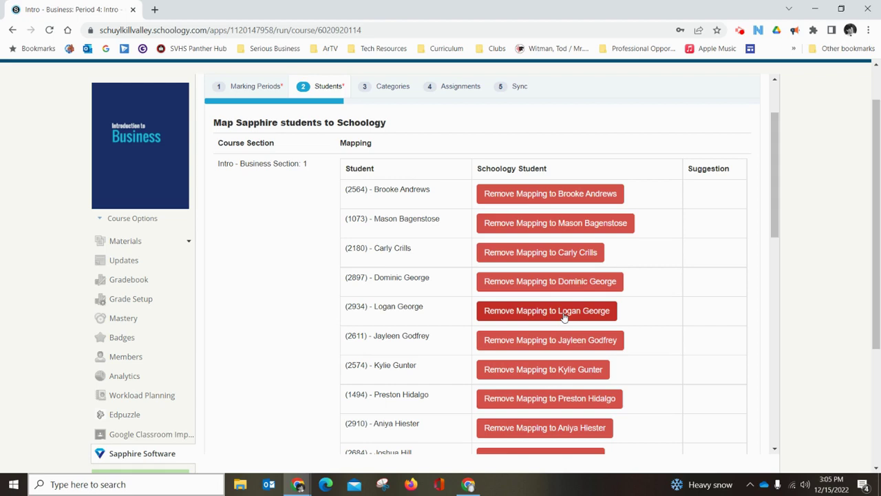
scroll(564, 315, down, 2)
scroll(565, 316, up, 3)
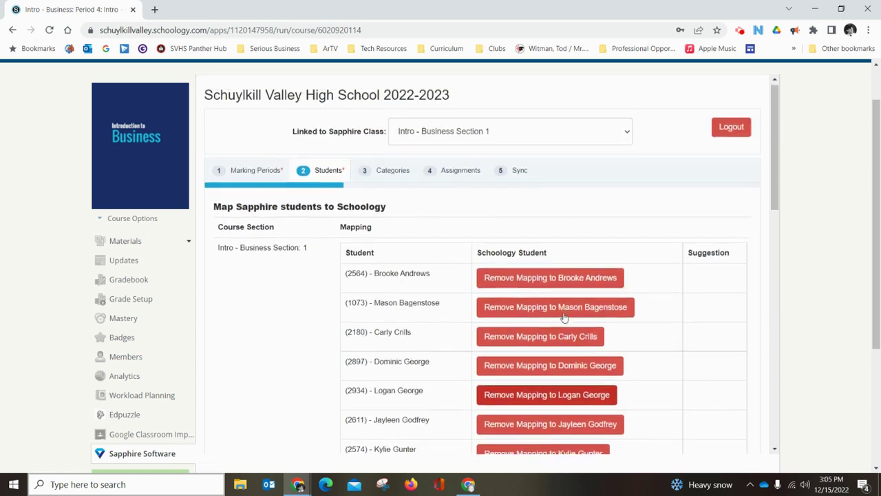
Open the Categories step and review Assignments→Assignments and Default Category→{ignore} for periods 1–4.
click(388, 175)
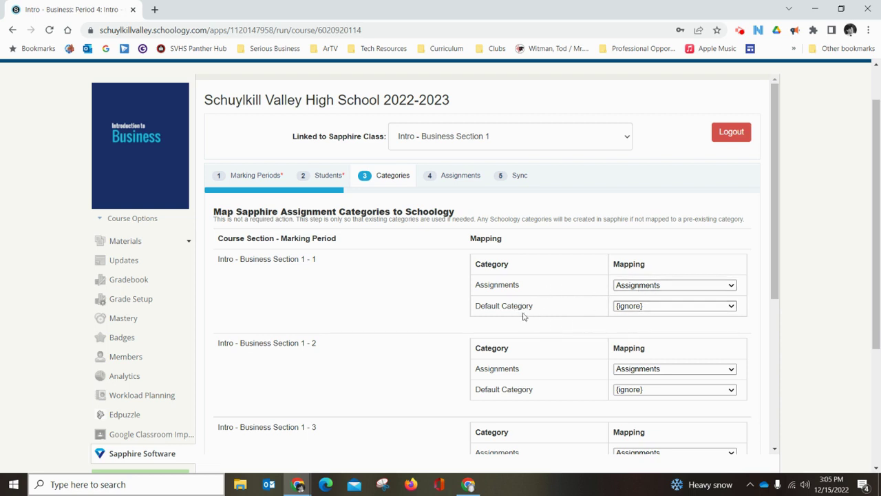
scroll(540, 310, down, 1)
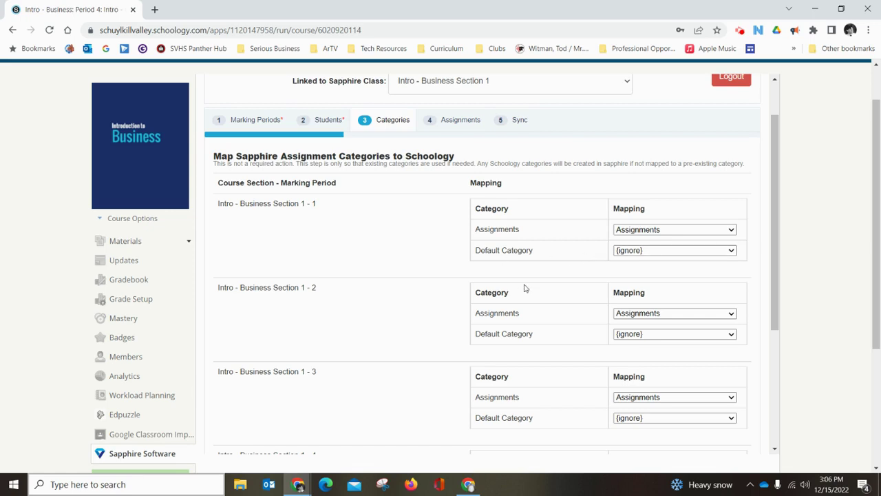
scroll(539, 327, down, 2)
scroll(539, 327, up, 1)
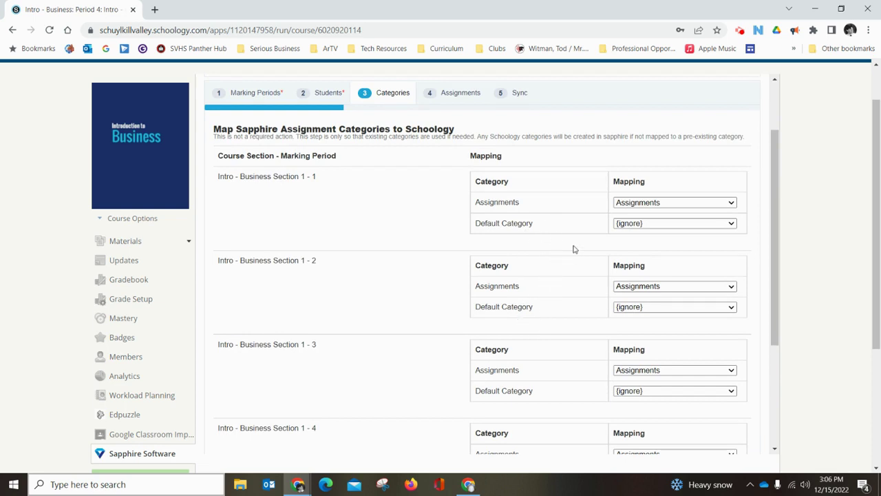
scroll(575, 249, up, 1)
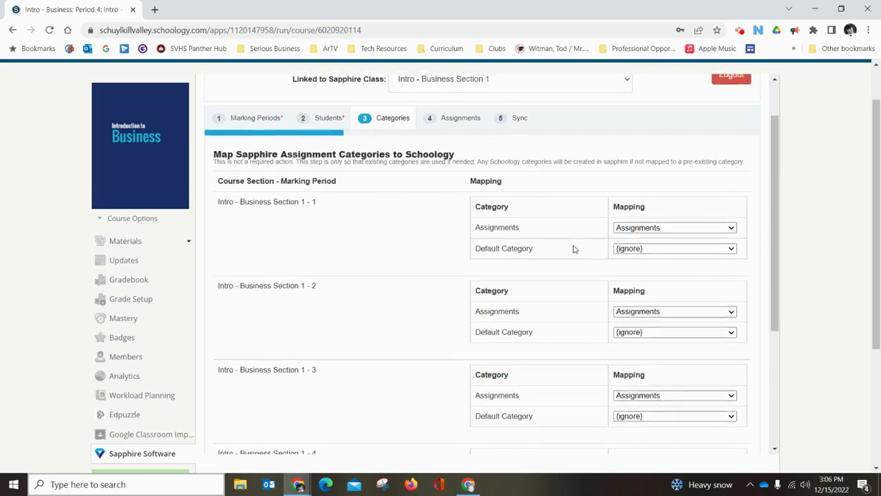
scroll(574, 250, down, 2)
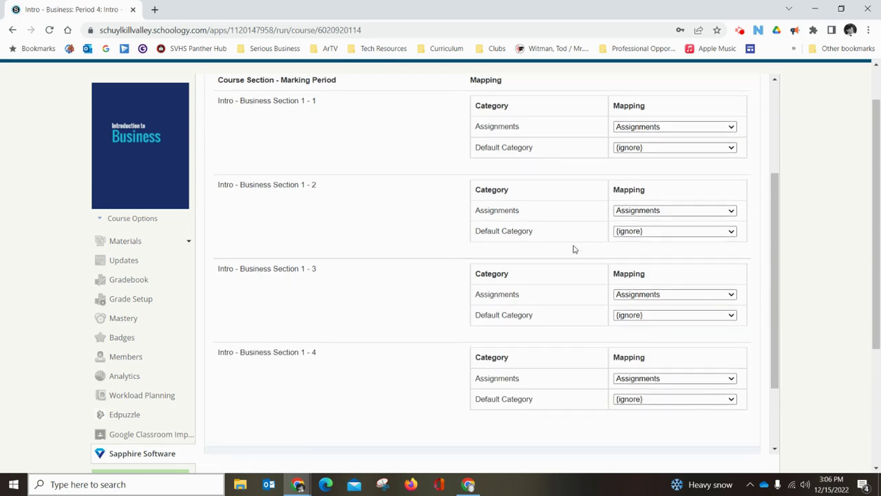
scroll(592, 229, up, 1)
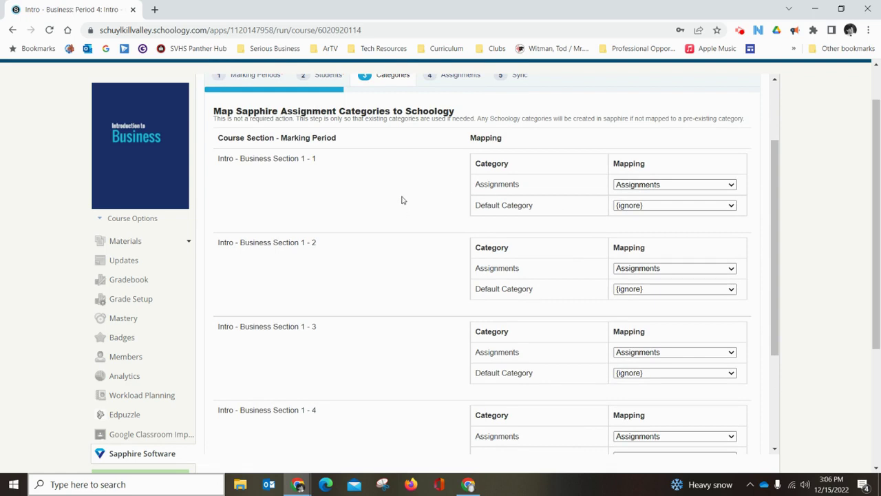
scroll(403, 200, down, 1)
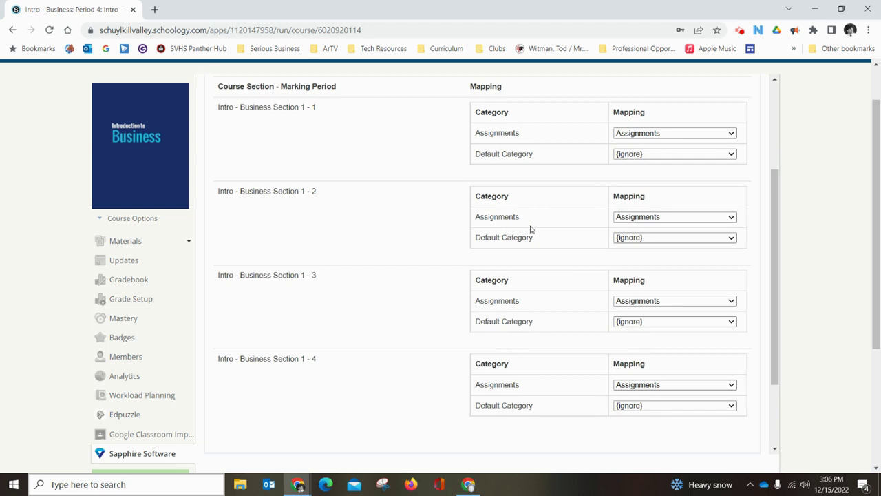
scroll(603, 400, down, 1)
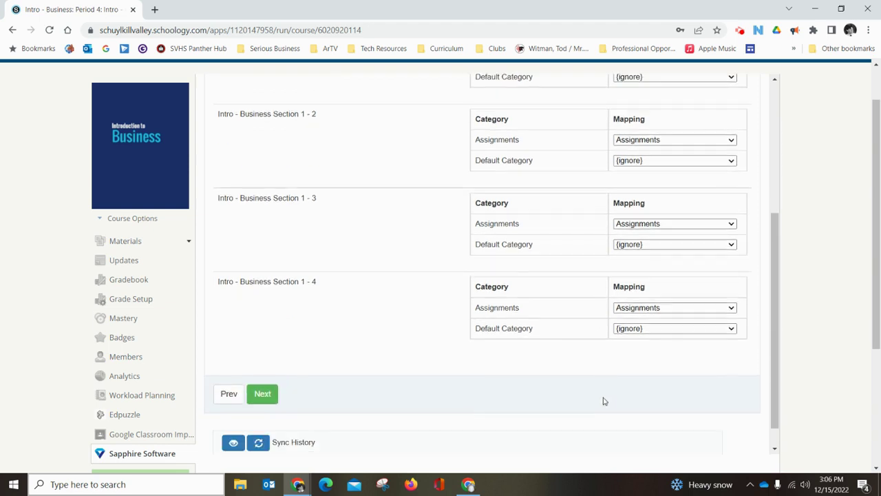
scroll(610, 356, down, 1)
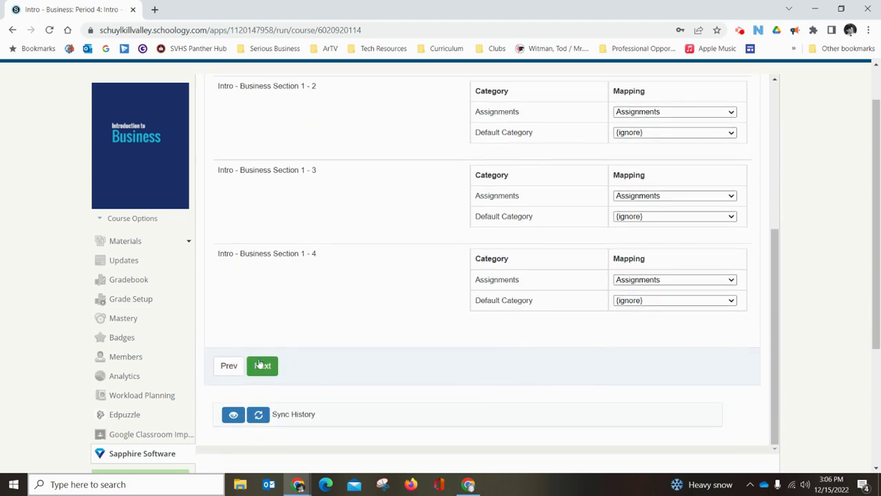
Advance to the Assignments step and scroll through each section's mapped assignments.
click(262, 364)
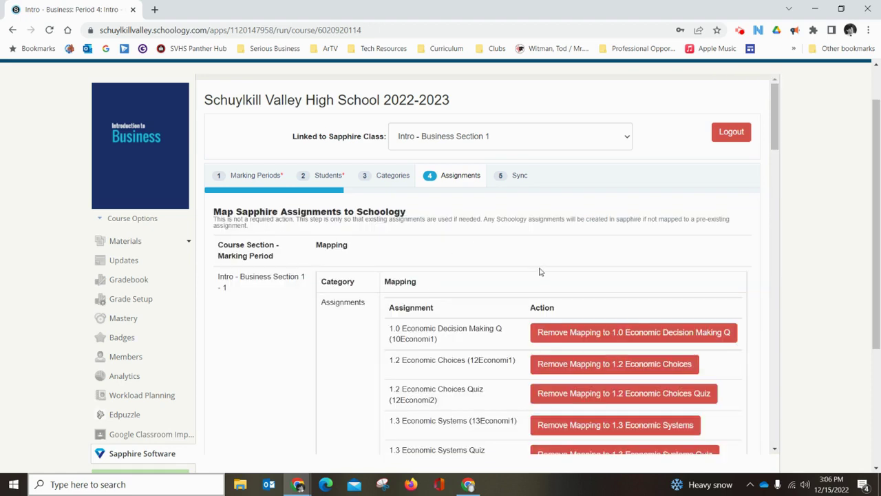
scroll(540, 275, down, 12)
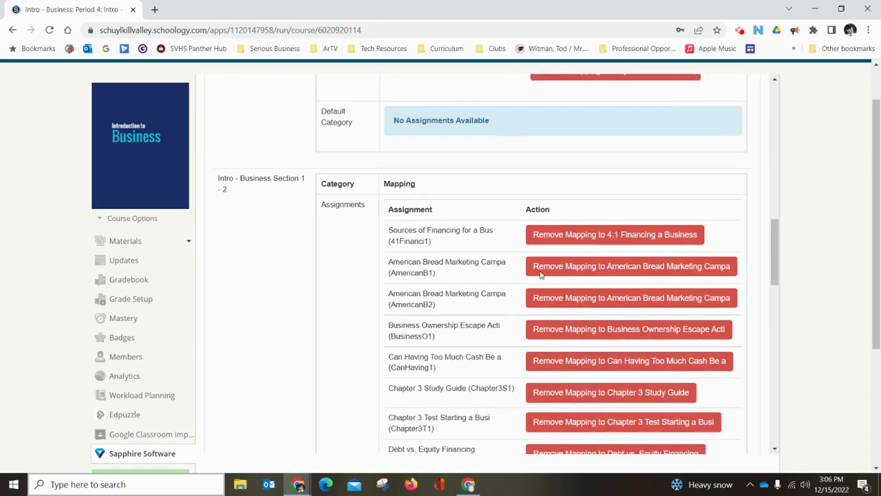
scroll(540, 275, up, 10)
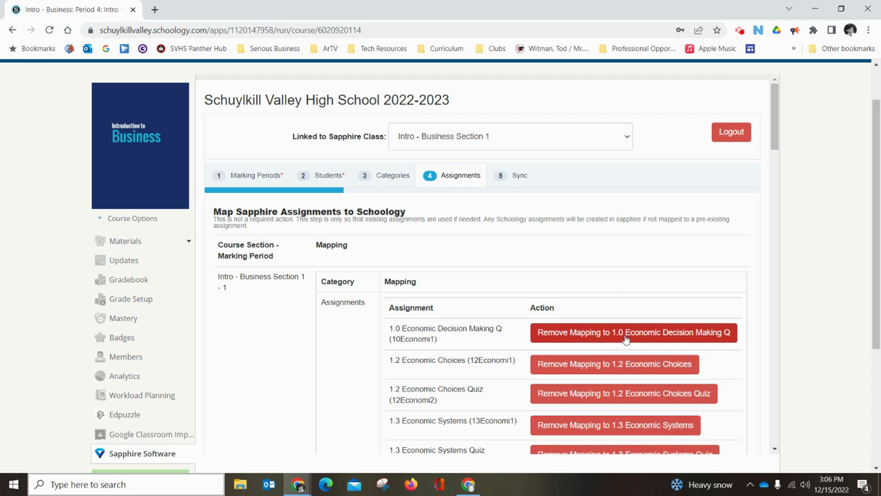
scroll(543, 278, down, 2)
scroll(542, 278, up, 2)
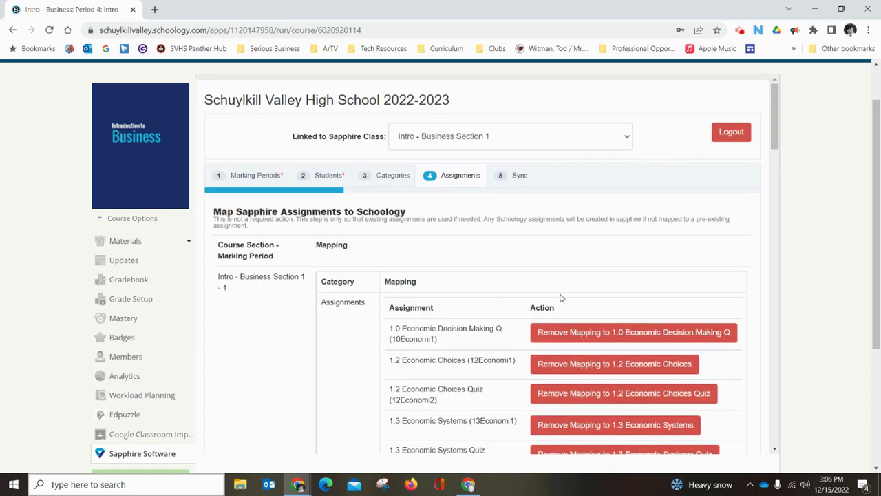
scroll(561, 297, down, 20)
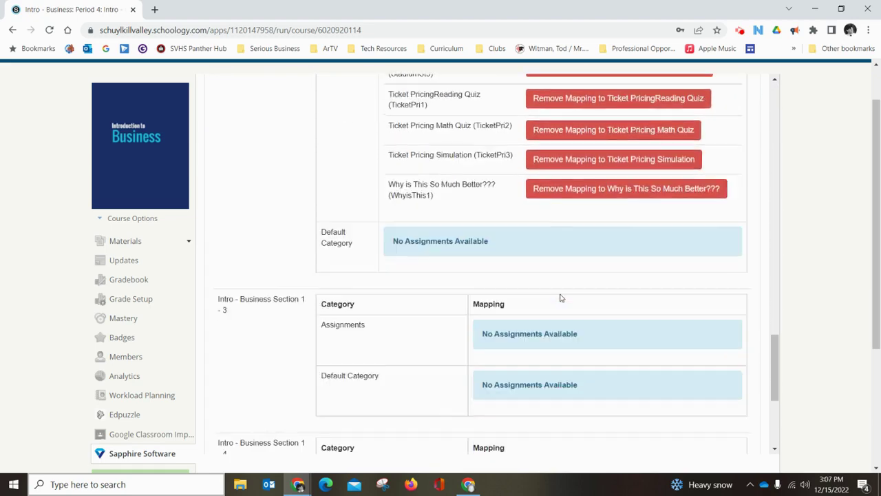
scroll(561, 297, down, 3)
scroll(561, 297, up, 20)
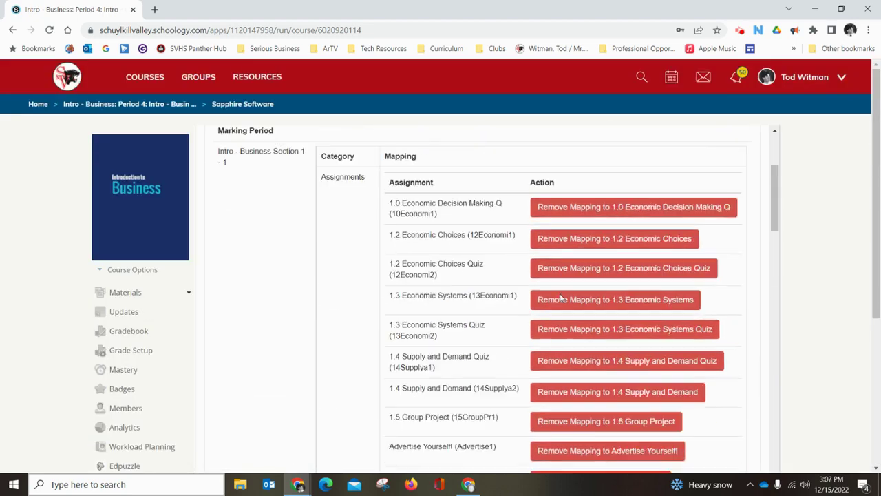
scroll(561, 298, up, 1)
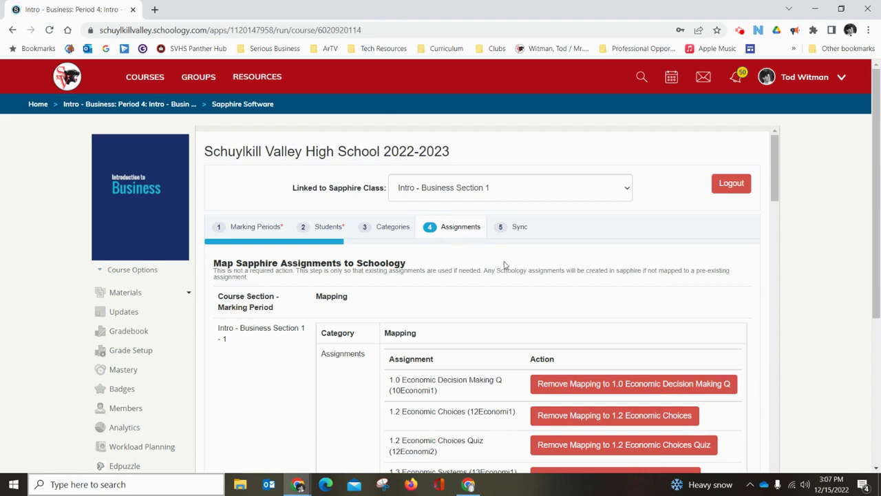
Run and confirm Sync Class for Intro - Business Section 1, updating last sync to 12/15/2022 03:07PM.
click(518, 226)
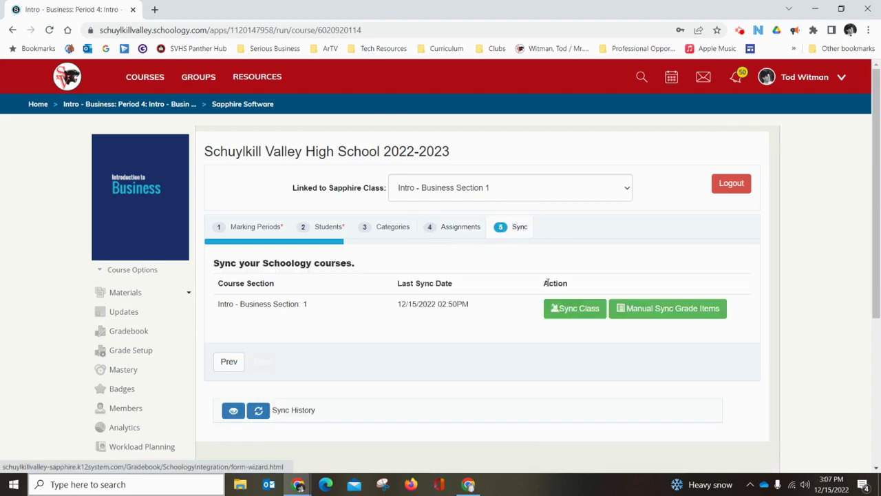
scroll(544, 282, down, 1)
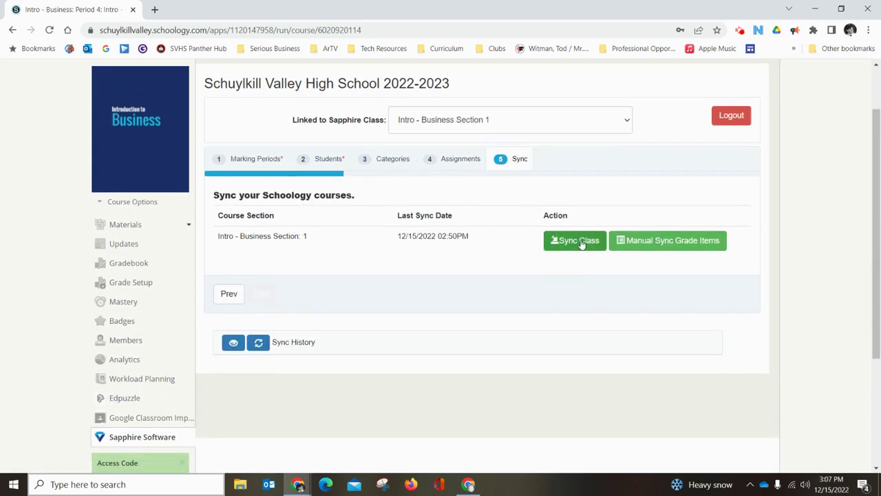
click(582, 242)
click(496, 130)
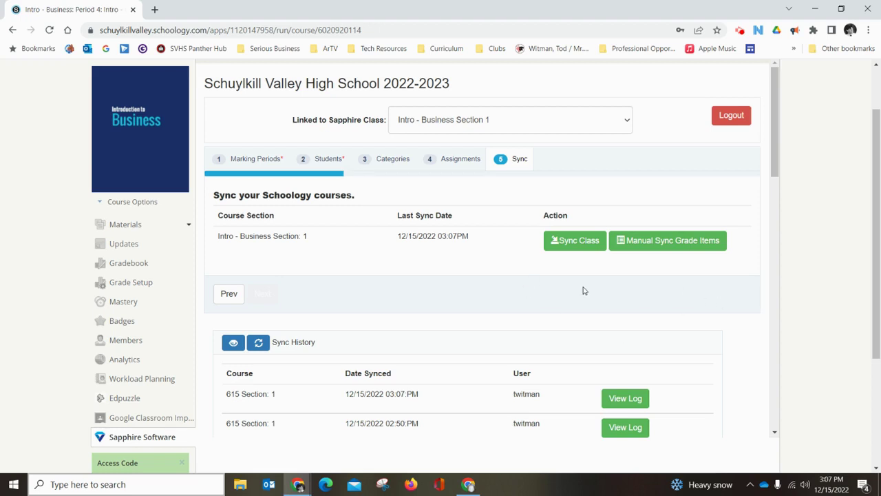
Review the class's Sync History entries in the Sapphire Software app.
scroll(682, 319, down, 3)
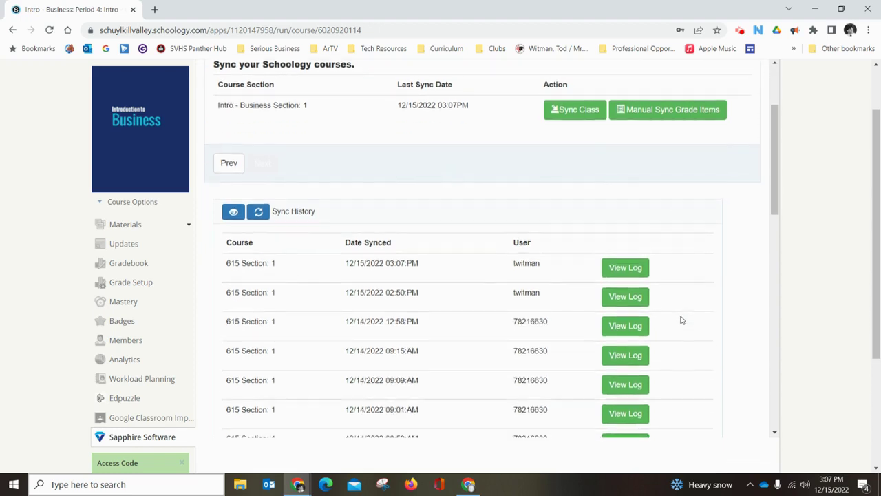
scroll(681, 319, down, 2)
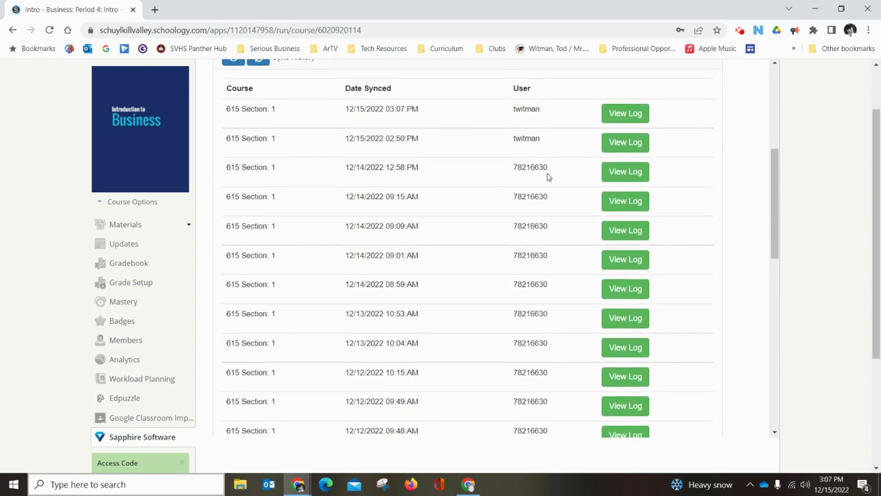
scroll(535, 328, down, 1)
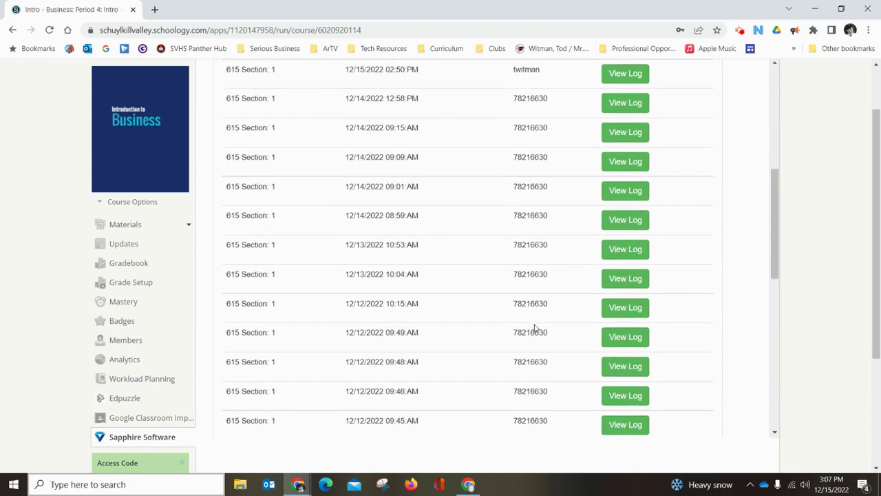
scroll(535, 328, up, 3)
scroll(535, 305, down, 3)
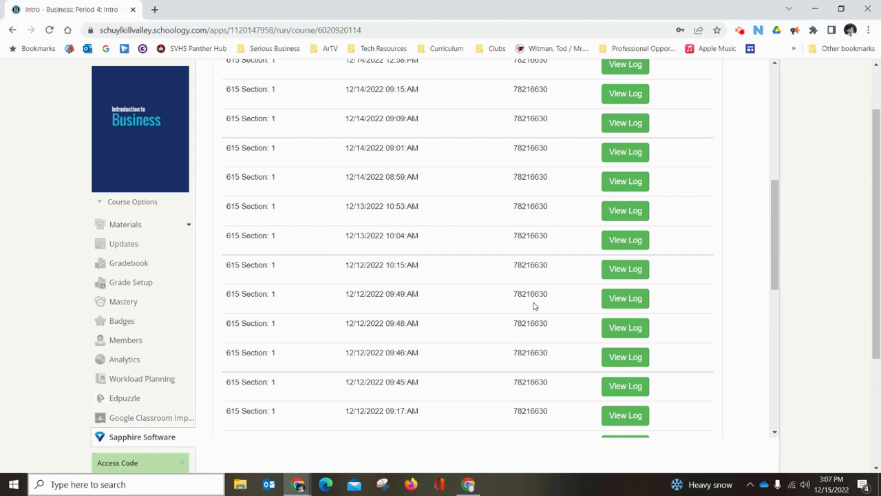
scroll(533, 305, down, 1)
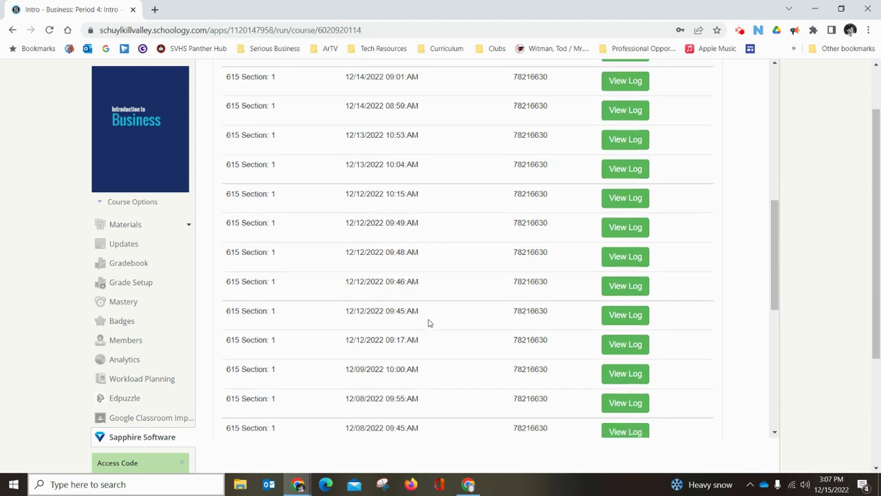
scroll(456, 358, down, 1)
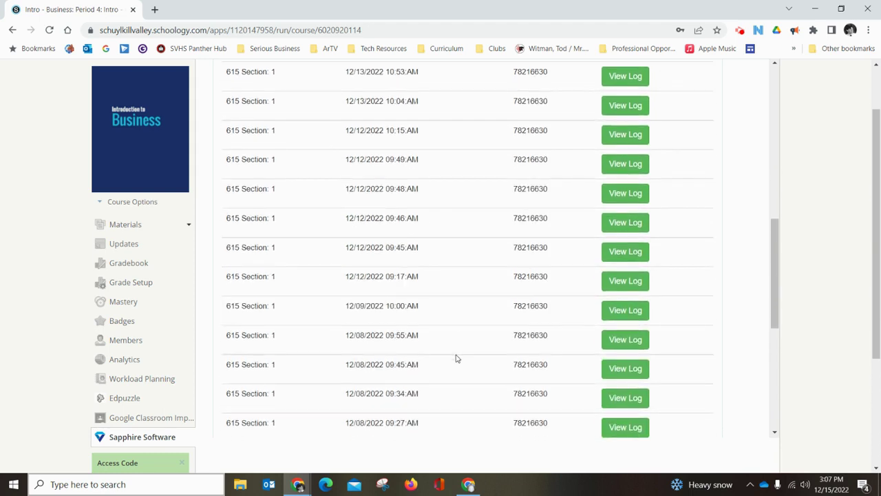
scroll(457, 358, down, 1)
scroll(456, 358, up, 8)
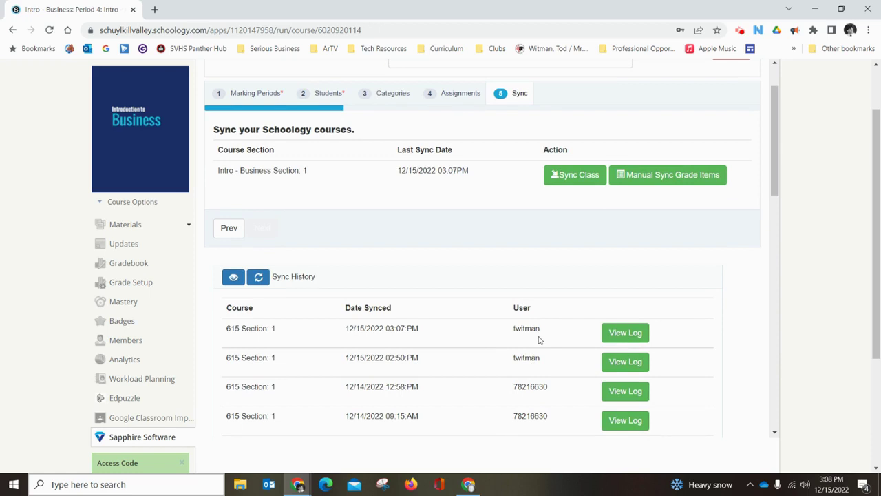
scroll(538, 345, up, 1)
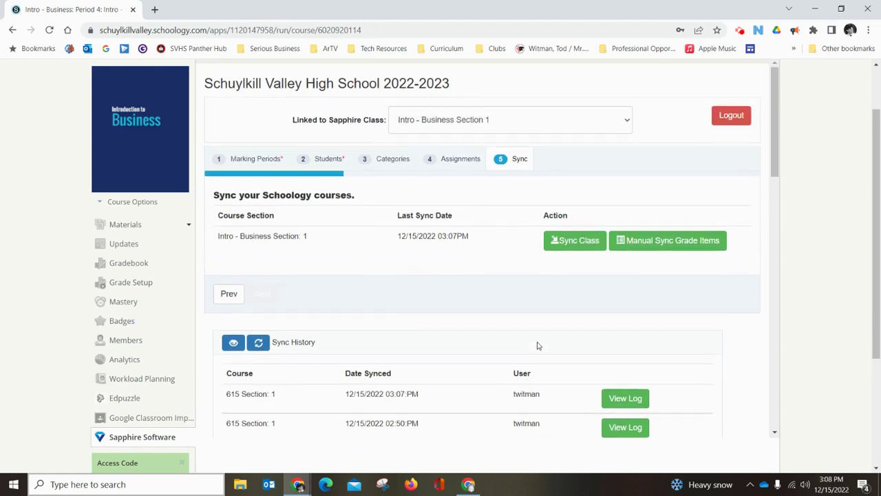
scroll(538, 346, down, 1)
Log out of Sapphire Gradebook and confirm, bringing back the username and password form.
scroll(539, 346, up, 1)
click(731, 117)
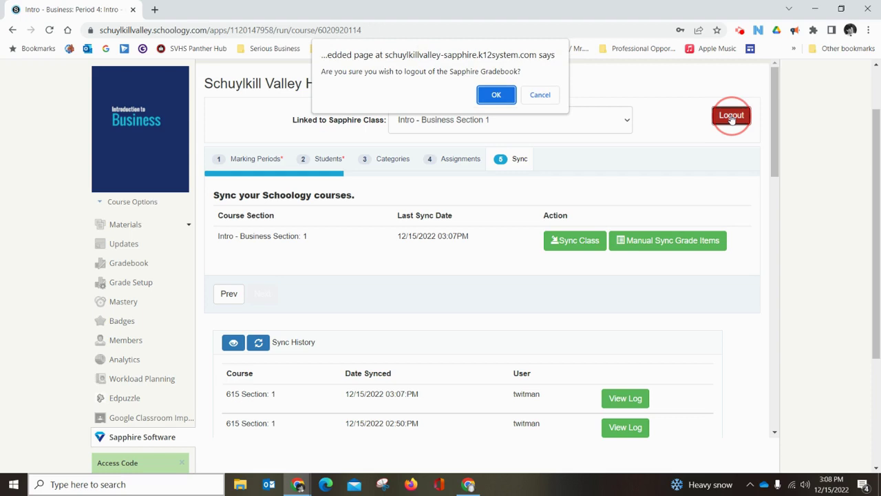
click(505, 94)
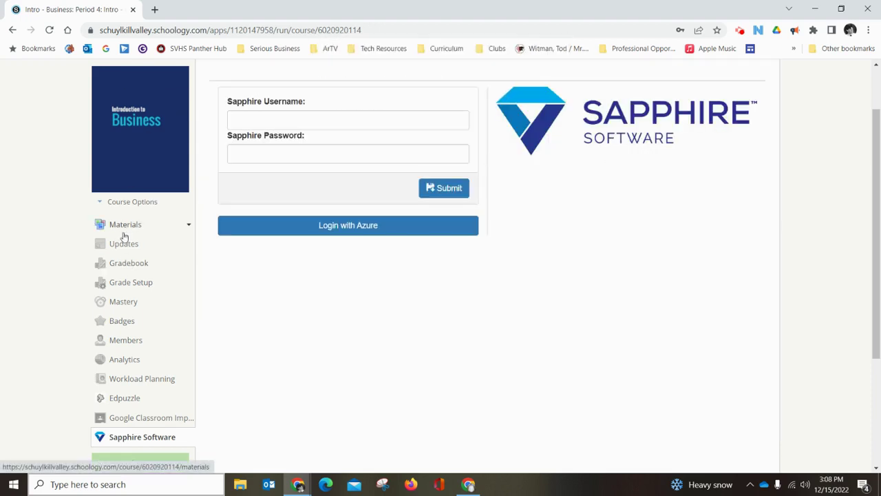
Open the Intro - Business course Gradebook to see the 2nd Marking Period scores.
click(127, 264)
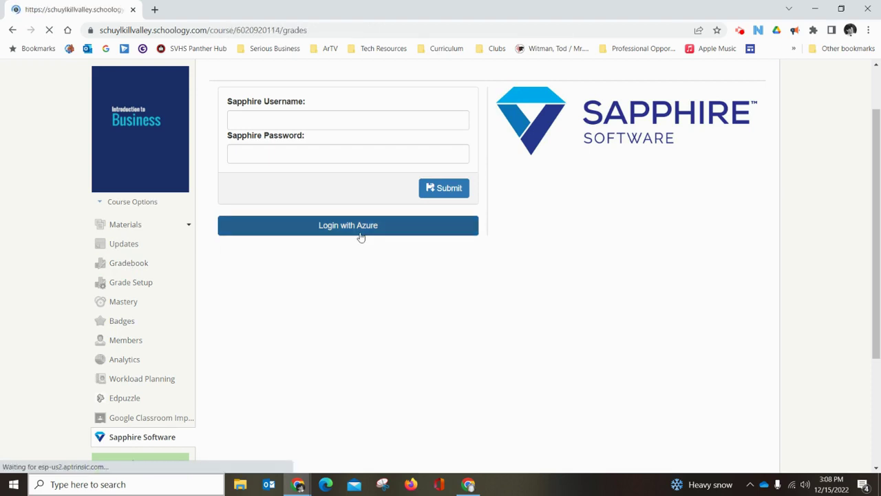